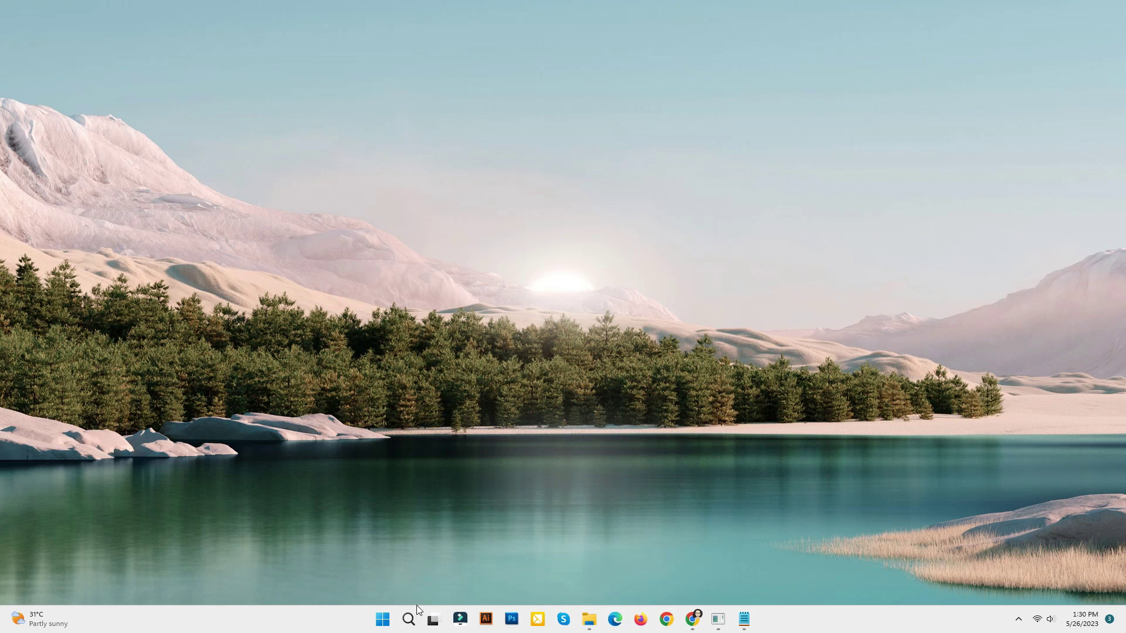
Search for cmd and launch Command Prompt as administrator.
left_click(408, 620)
type("c")
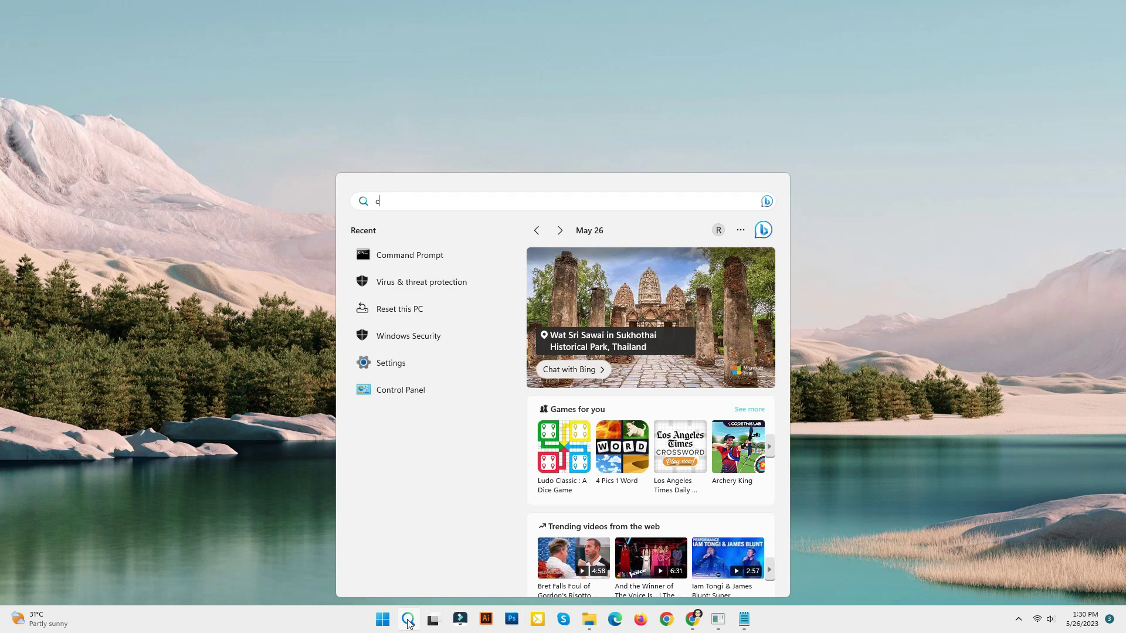
type("md")
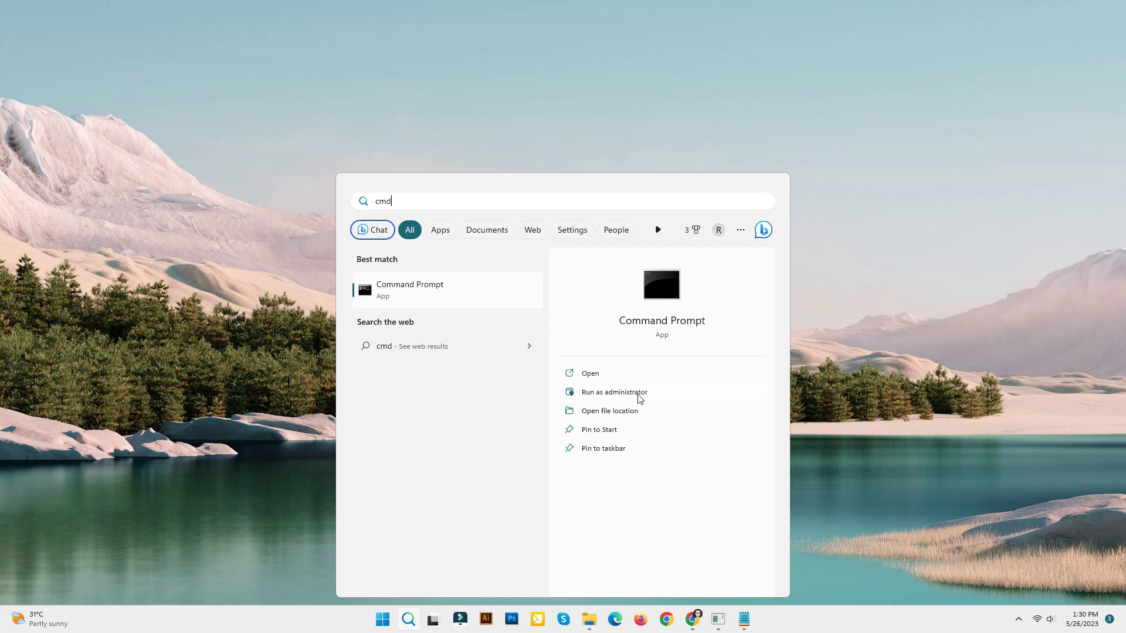
left_click(614, 393)
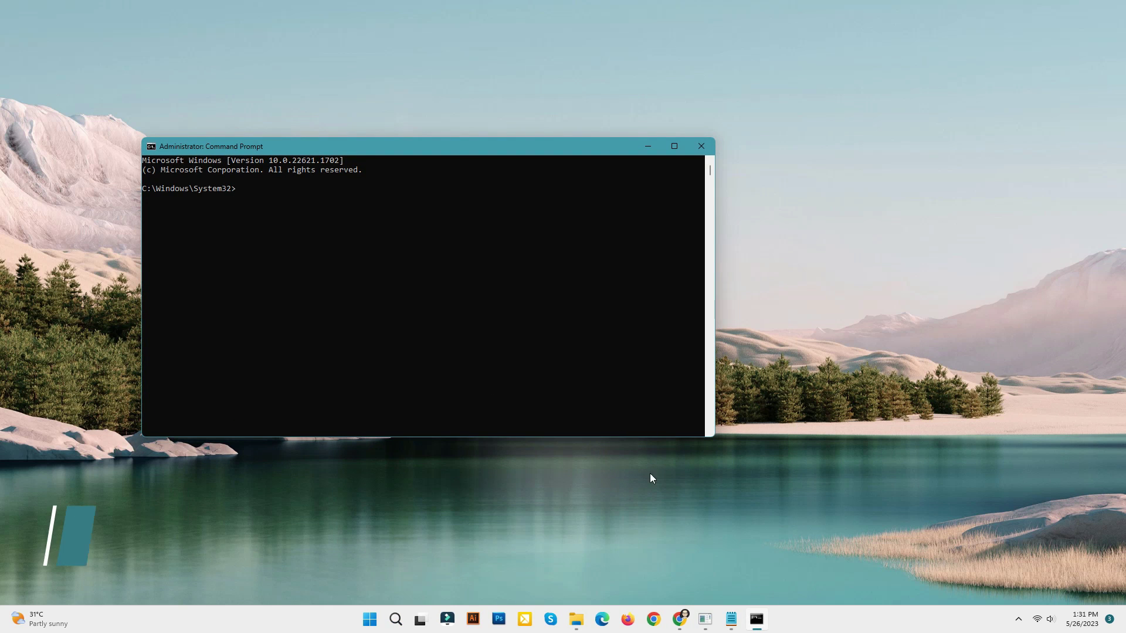
type("sfc /scannow")
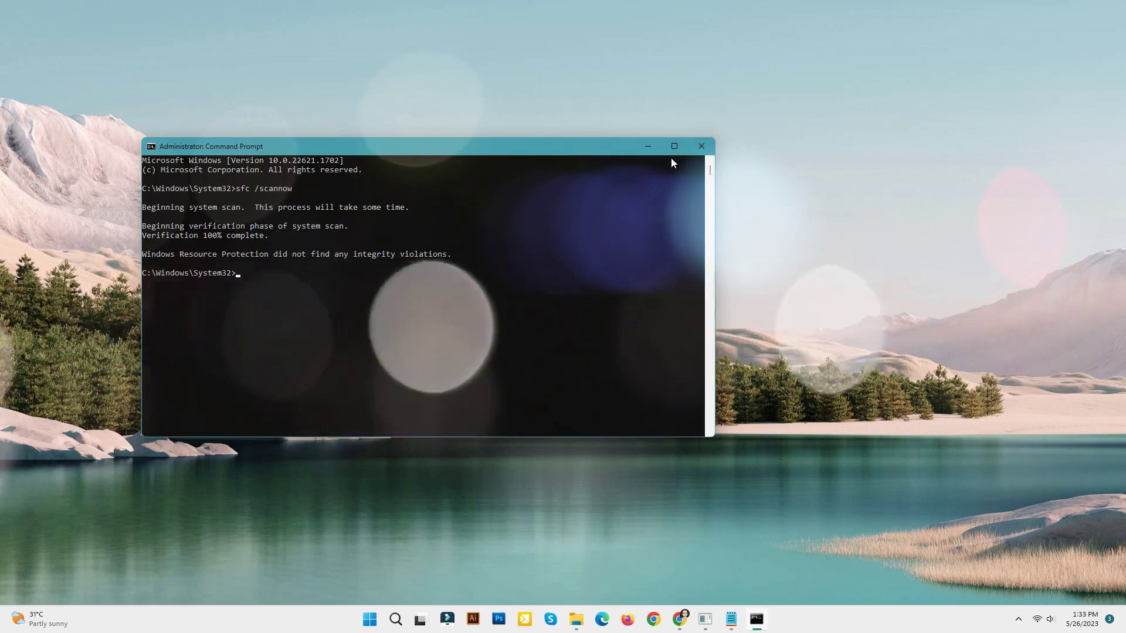
Close the Command Prompt window once sfc /scannow reports no integrity violations.
left_click(701, 146)
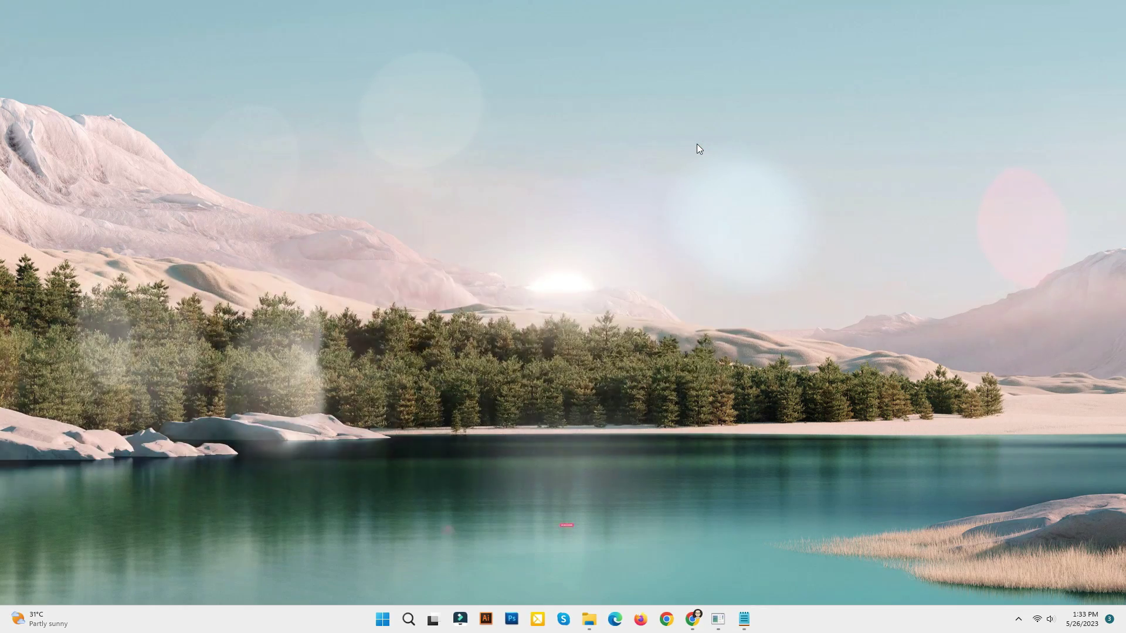